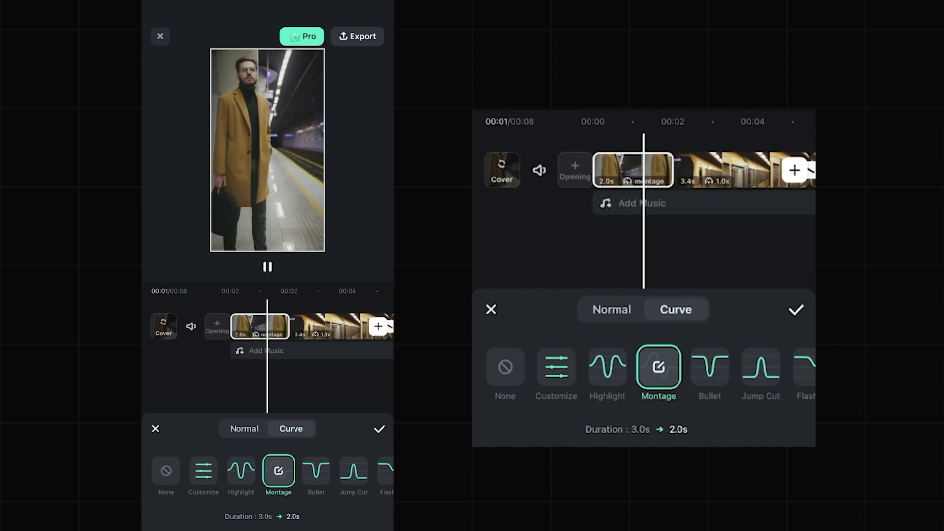
Apply the Bullet speed curve to the first clip, shortening it to 0.7s.
click(315, 471)
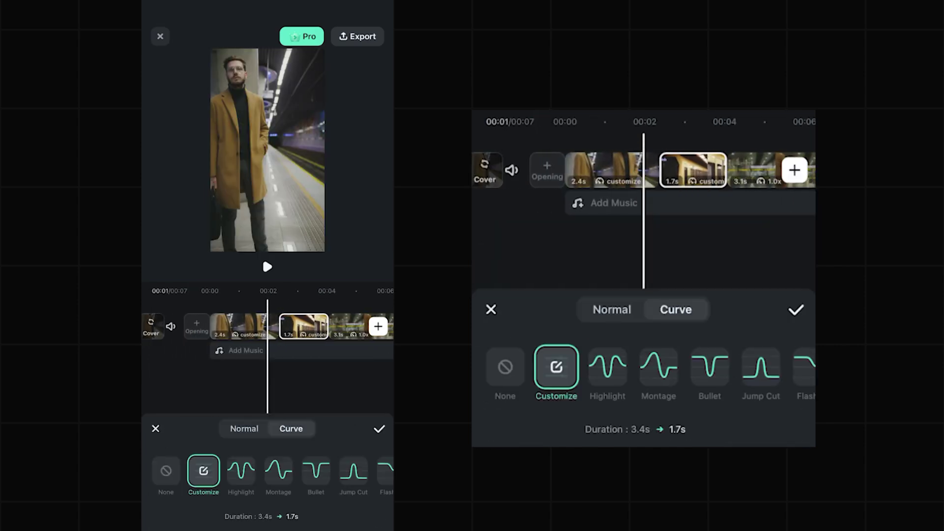
Play the project to preview the speed ramps on the first two clips.
key(space)
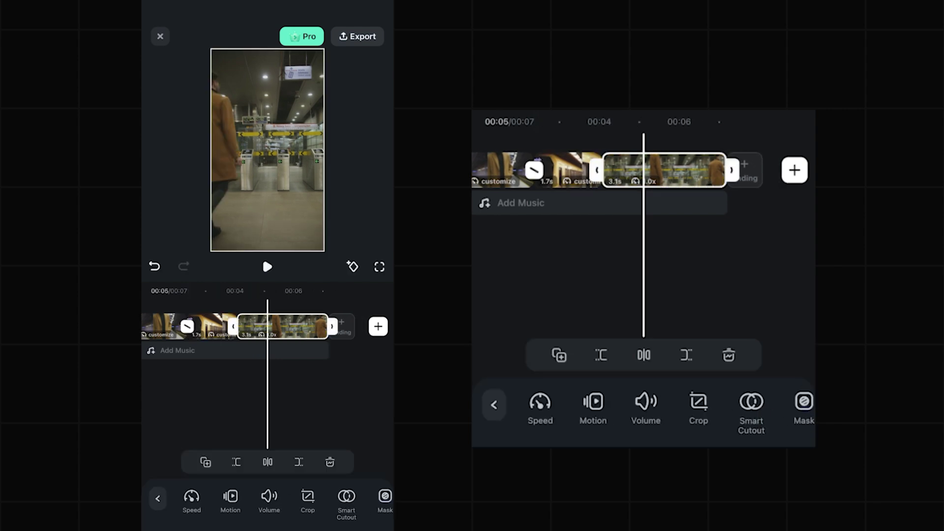
Raise the third clip's first speed beat so it starts fast, then preview it.
drag(151, 415, 151, 389)
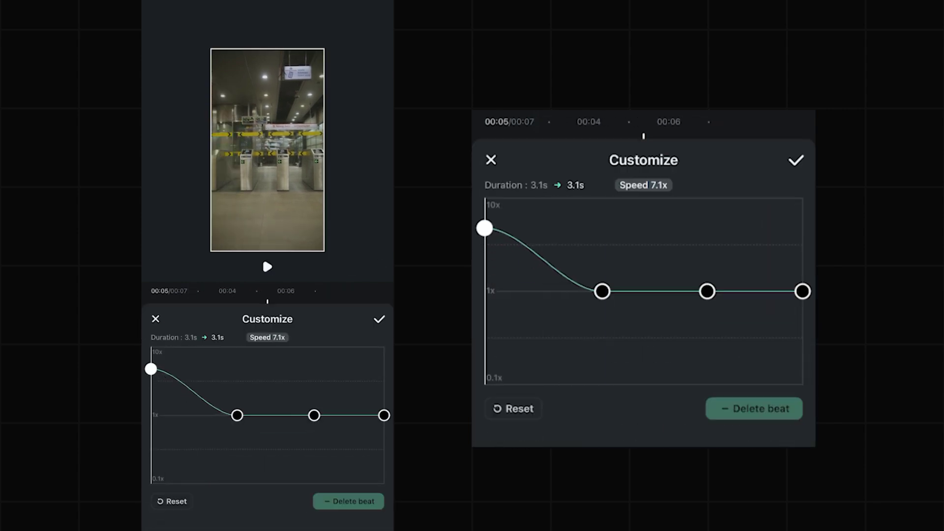
click(267, 267)
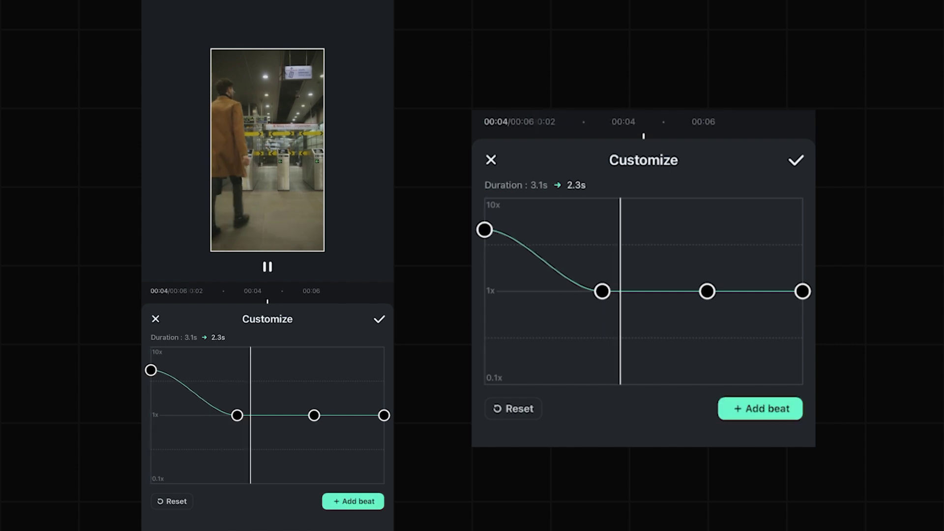